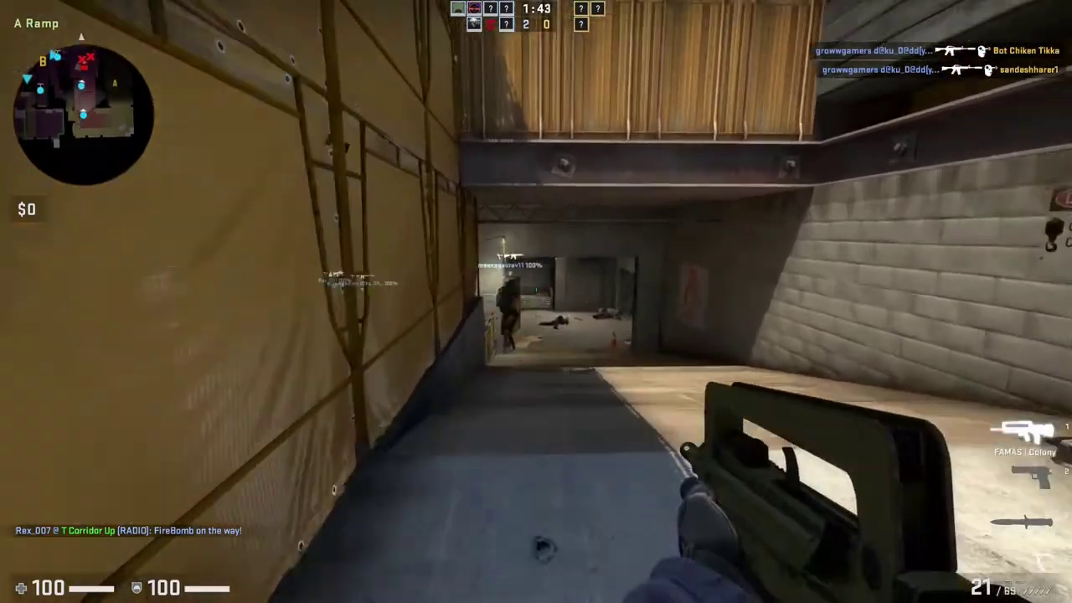
Shoot and kill the enemy ahead on A Ramp, then reload the FAMAS
{"action": "left_click", "coordinate": [536, 301]}
{"action": "left_click", "coordinate": [536, 301]}
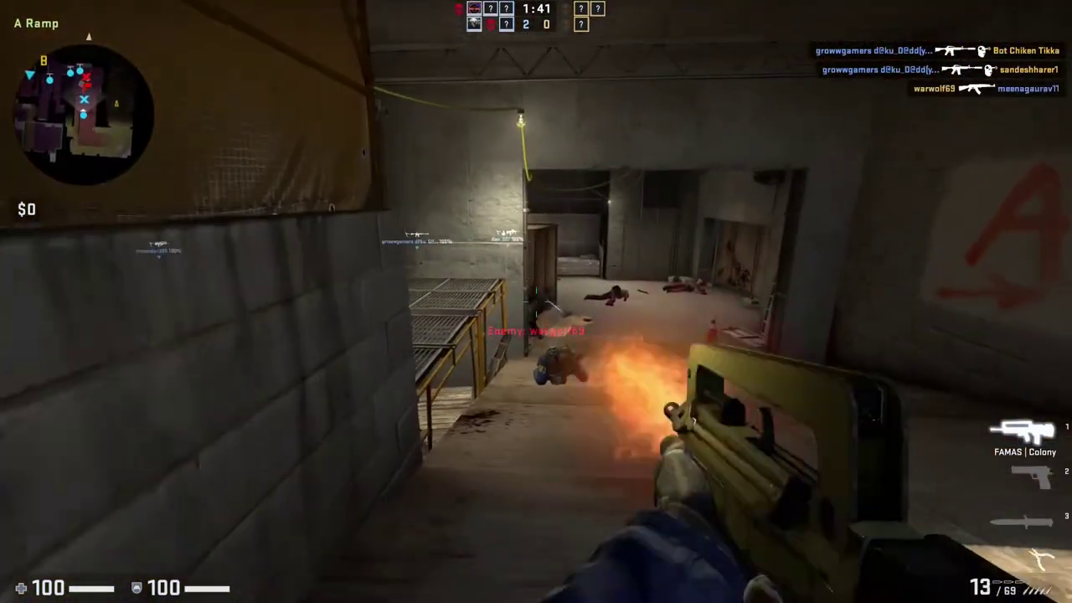
{"action": "key", "text": "r"}
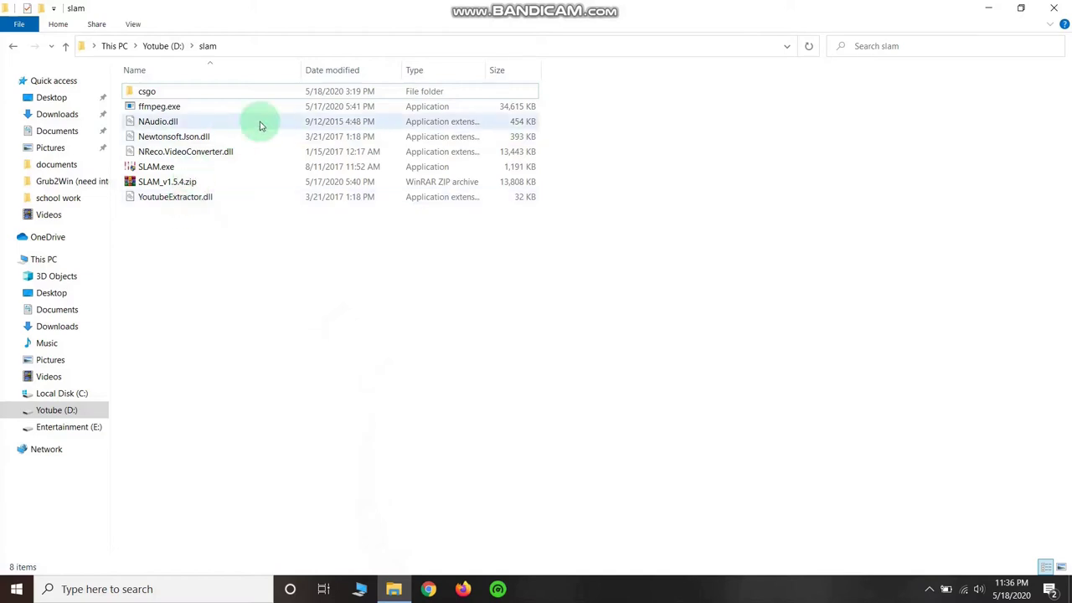
View SLAM_v1.5.4.zip's contents, select SLAM.exe, and snap the slam folder window right
{"action": "right_click", "coordinate": [221, 185]}
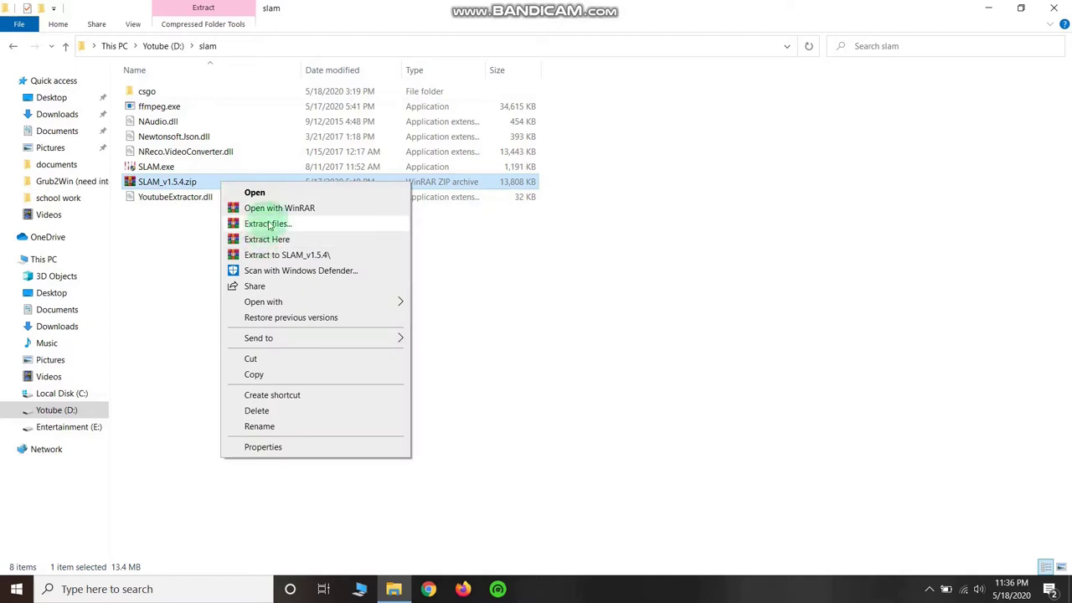
{"action": "left_click", "coordinate": [267, 208]}
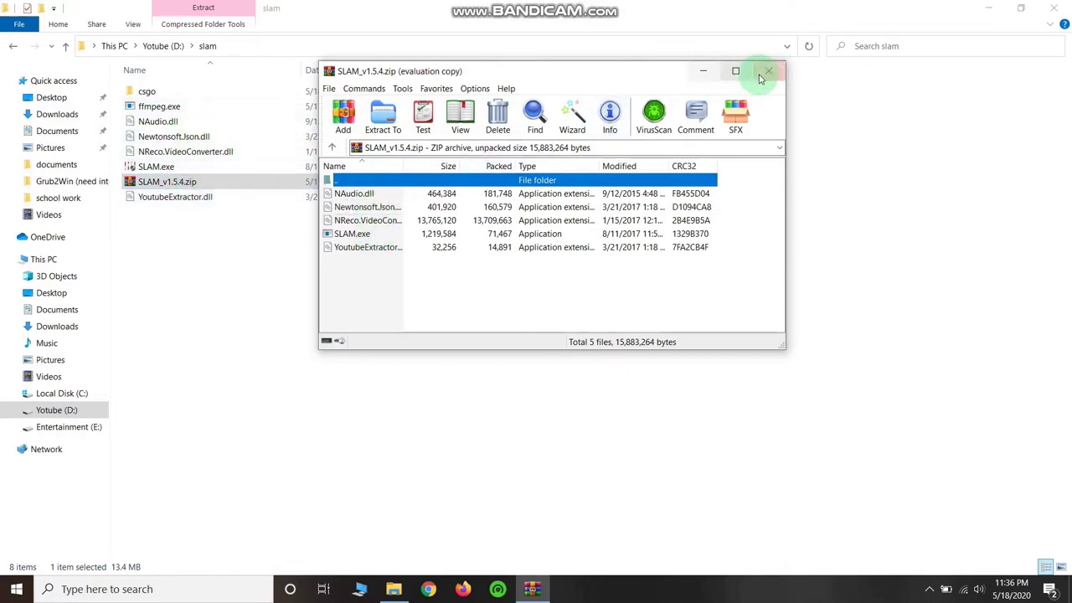
{"action": "left_click", "coordinate": [763, 72]}
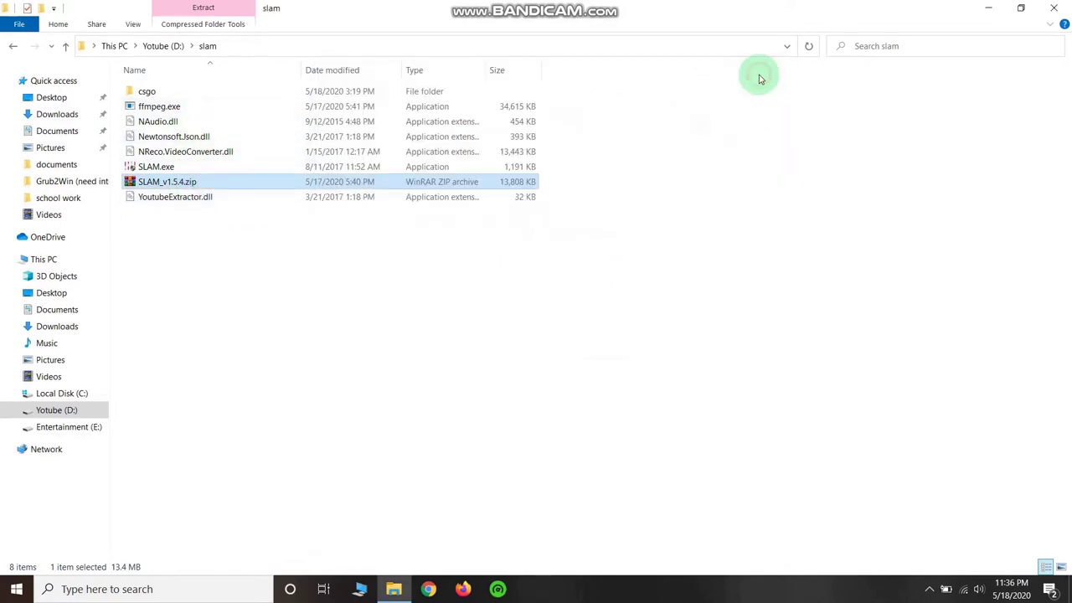
{"action": "left_click", "coordinate": [179, 168]}
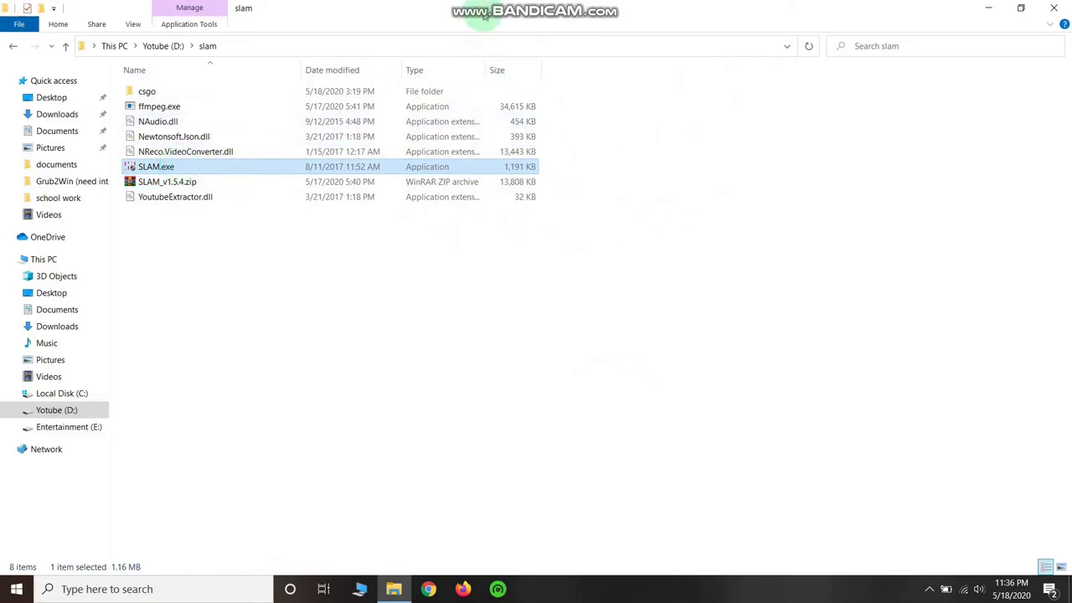
{"action": "mouse_move", "coordinate": [484, 16]}
{"action": "left_mouse_down"}
{"action": "mouse_move", "coordinate": [516, 33]}
{"action": "mouse_move", "coordinate": [1070, 109]}
{"action": "left_mouse_up"}
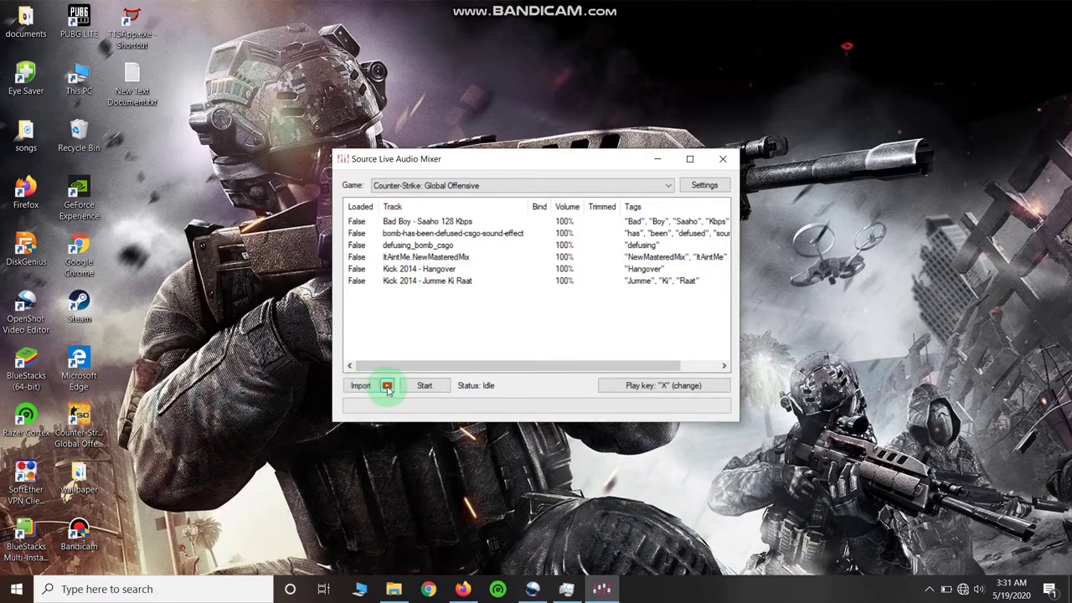
{"action": "left_click", "coordinate": [388, 387]}
{"action": "left_click", "coordinate": [512, 288]}
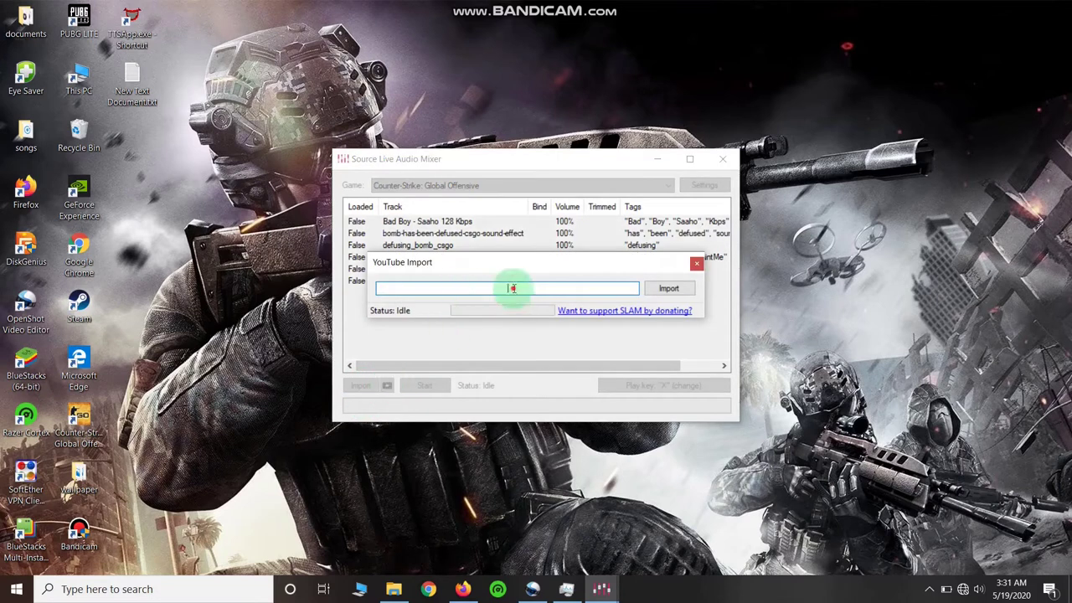
{"action": "left_click", "coordinate": [696, 263]}
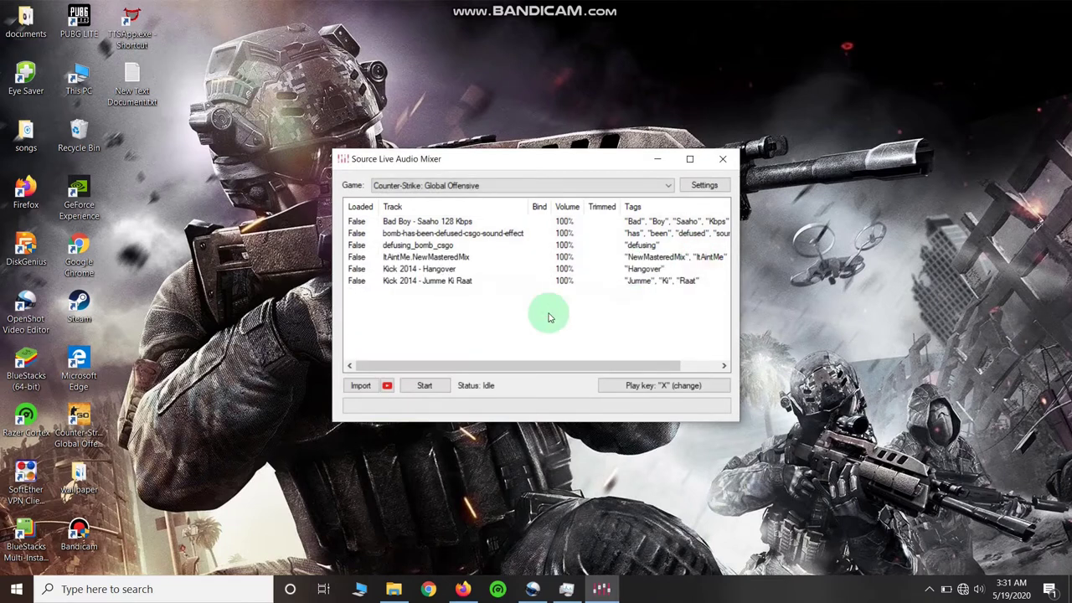
Import Kick 2014 - Jumme Ki Raat.mp3 from Downloads, acknowledge the conversion, and start SLAM's game search
{"action": "left_click", "coordinate": [359, 387]}
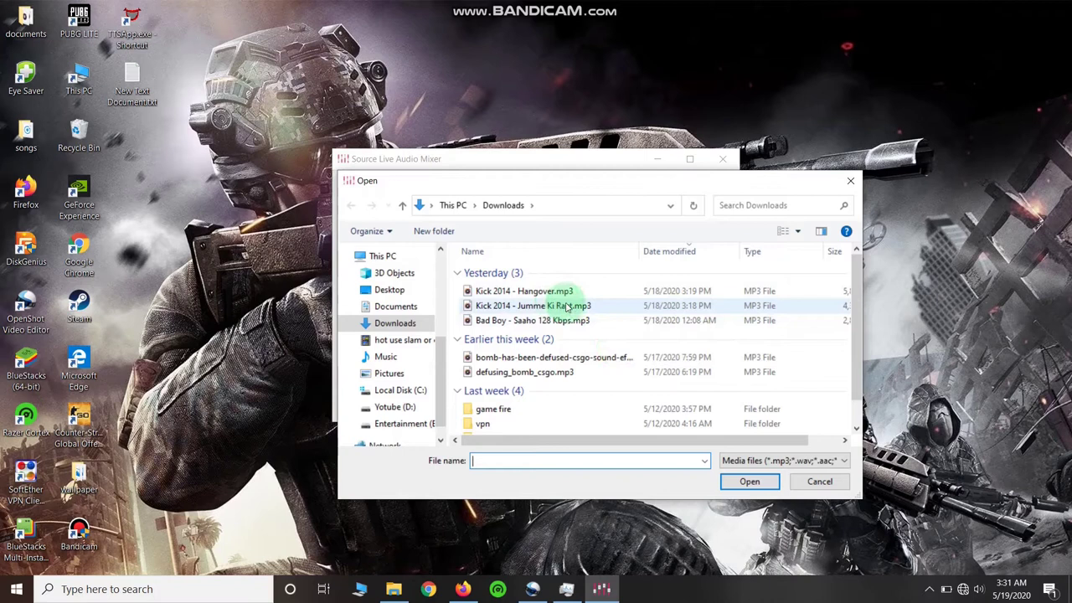
{"action": "left_click", "coordinate": [544, 306]}
{"action": "left_click", "coordinate": [741, 483]}
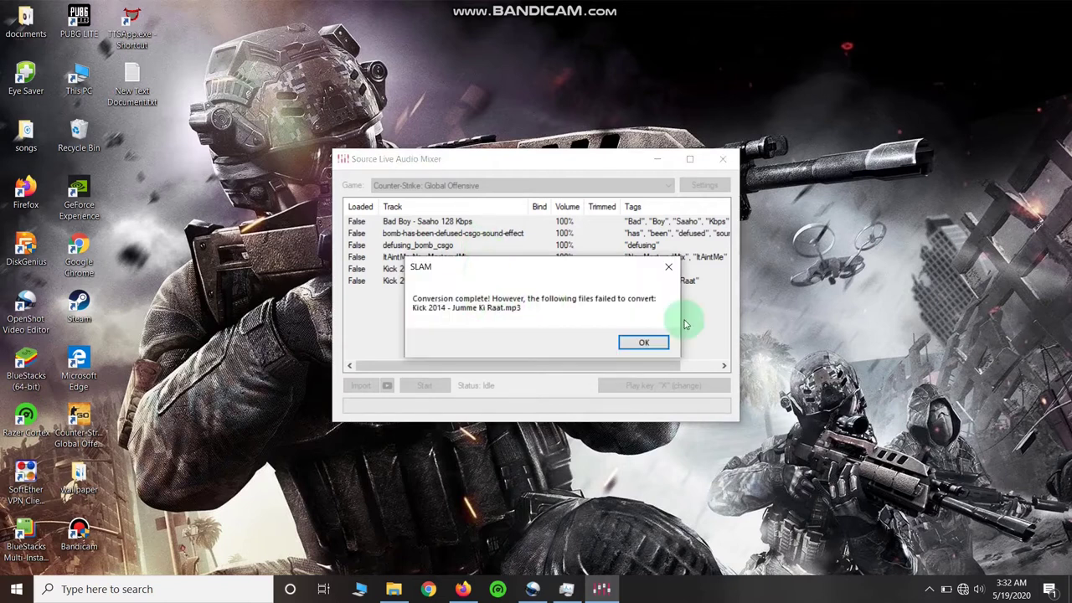
{"action": "left_click", "coordinate": [643, 342]}
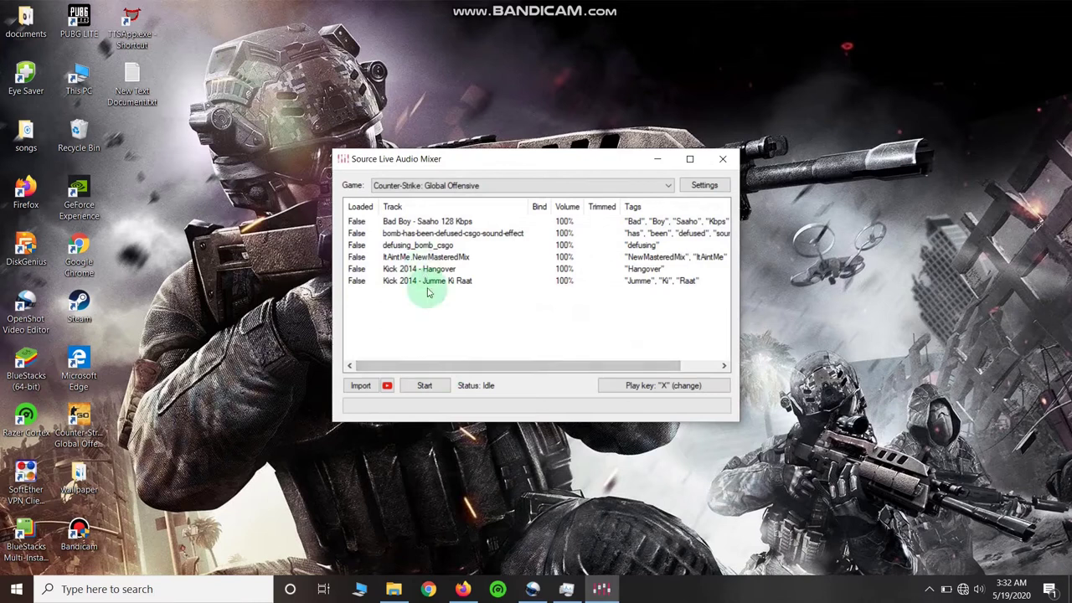
{"action": "left_click", "coordinate": [438, 389]}
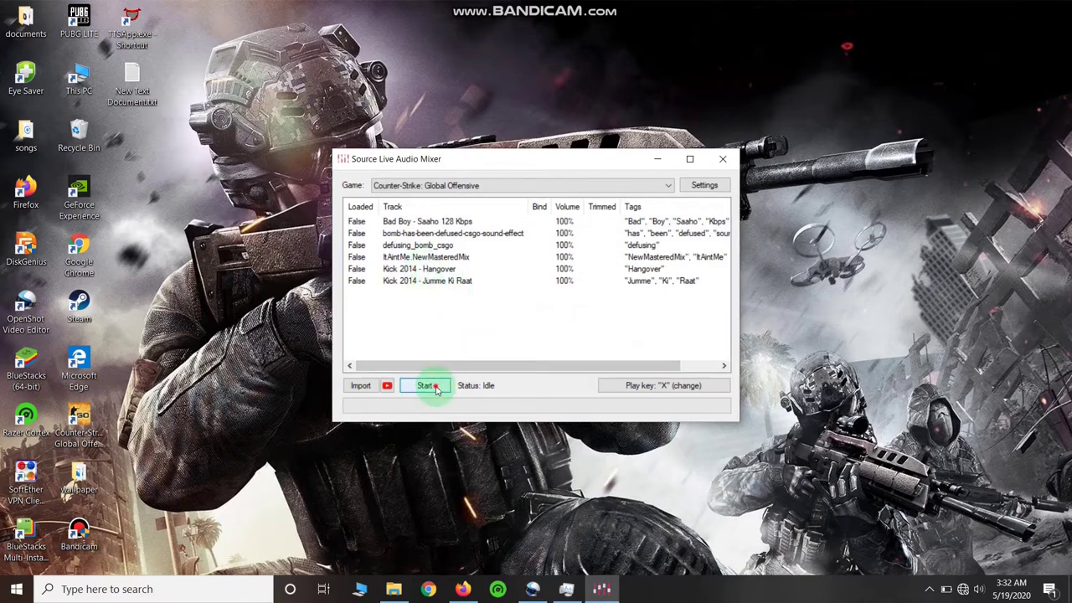
{"action": "left_click", "coordinate": [583, 344]}
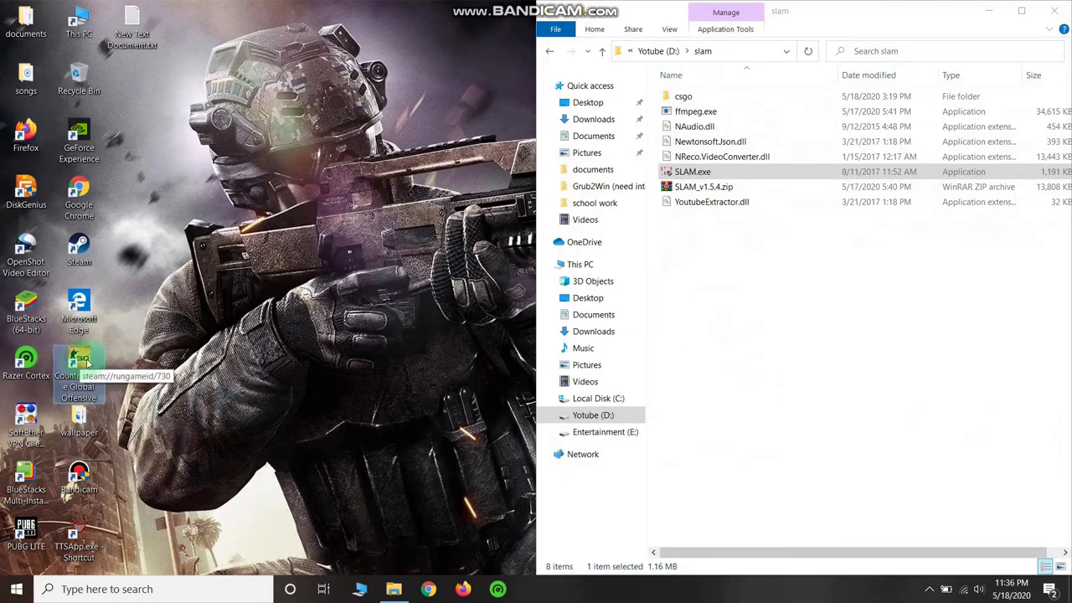
Cancel the Updating Steam dialog so CS:GO proceeds to its Play screen
{"action": "left_click", "coordinate": [625, 332]}
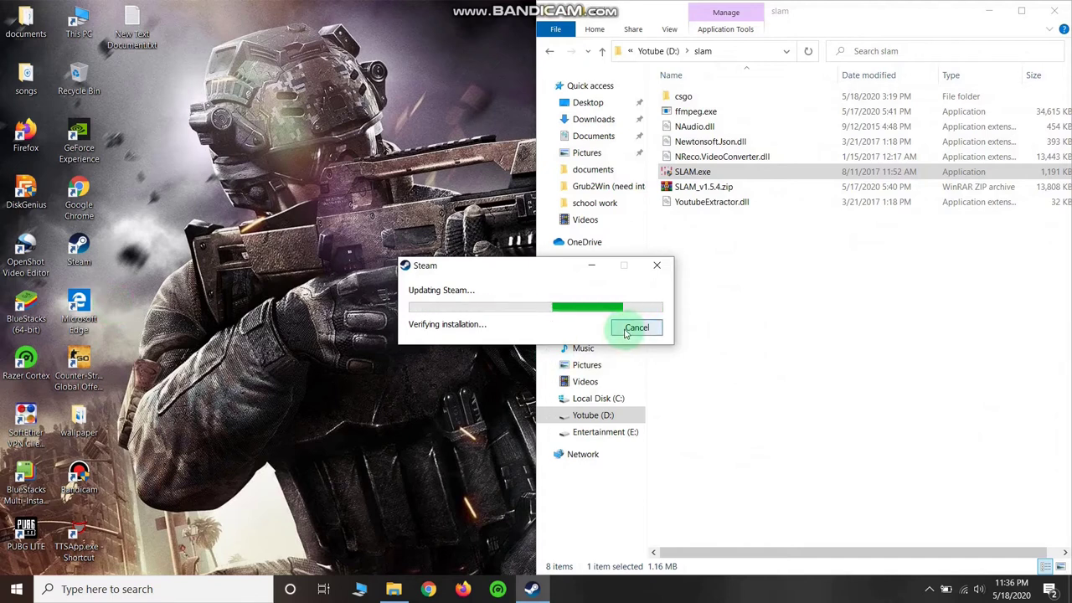
{"action": "left_click", "coordinate": [636, 327]}
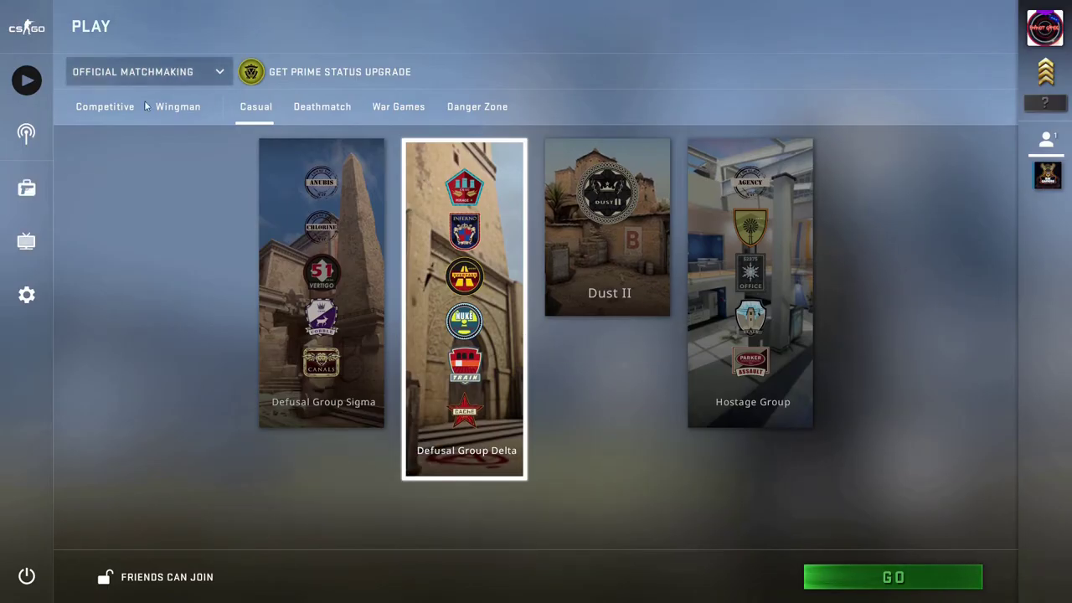
Keep Enable Developer Console set to Yes in game settings, then return to the Play screen
{"action": "left_click", "coordinate": [28, 293]}
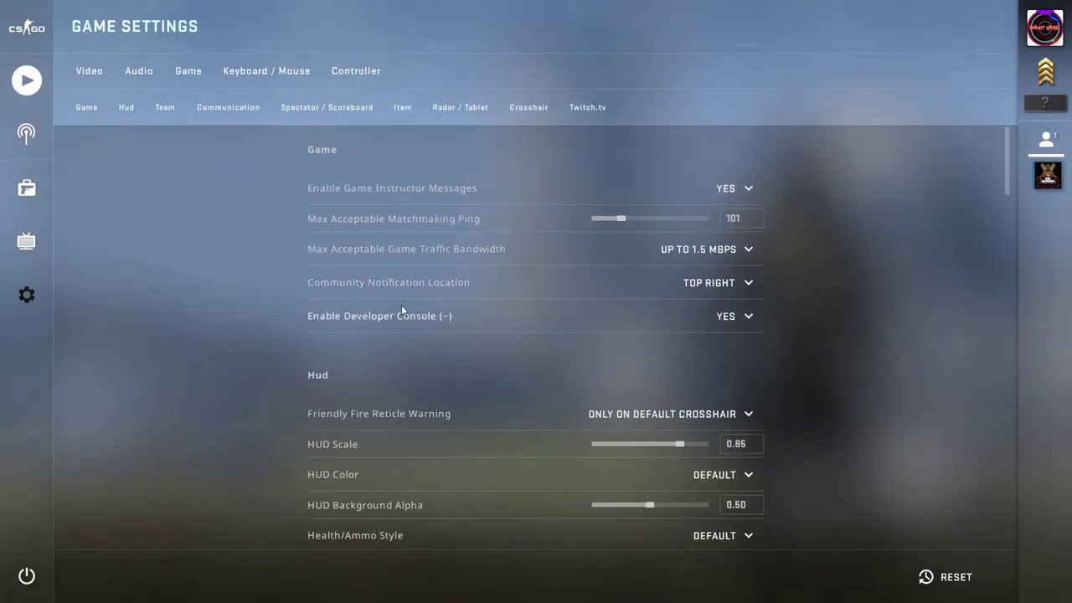
{"action": "left_click", "coordinate": [726, 318]}
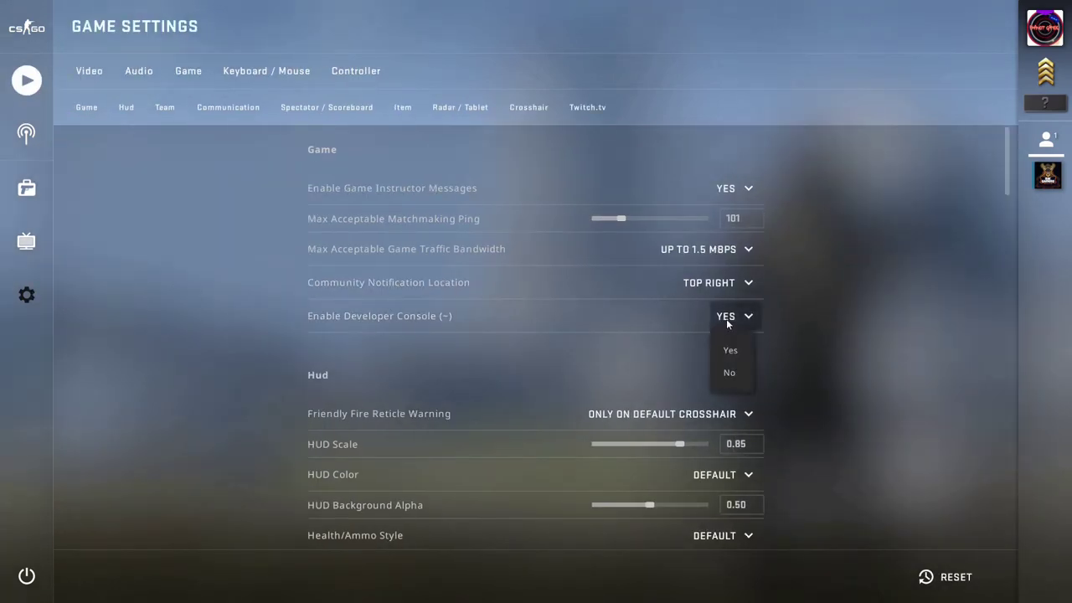
{"action": "left_click", "coordinate": [735, 351]}
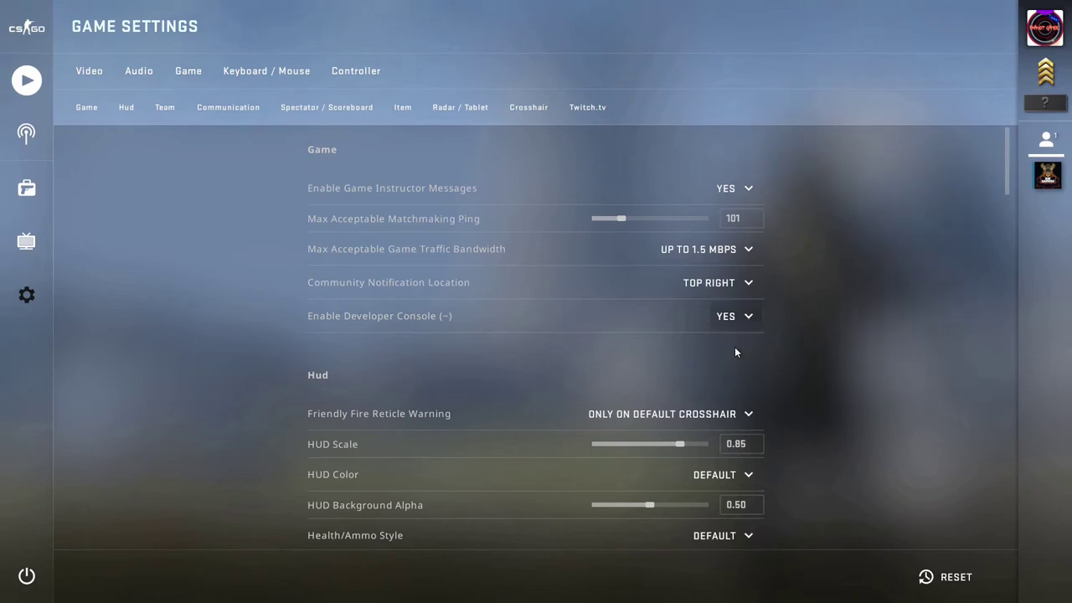
{"action": "left_click", "coordinate": [24, 92]}
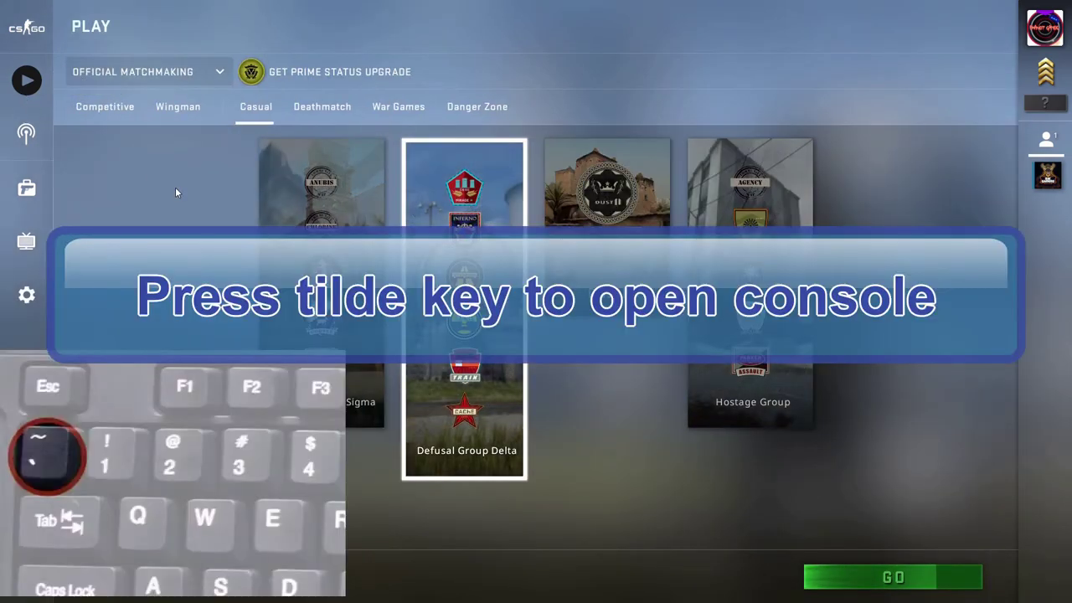
Run exec slam and la in the console to list the six SLAM tracks, then close it
{"action": "key", "text": "grave"}
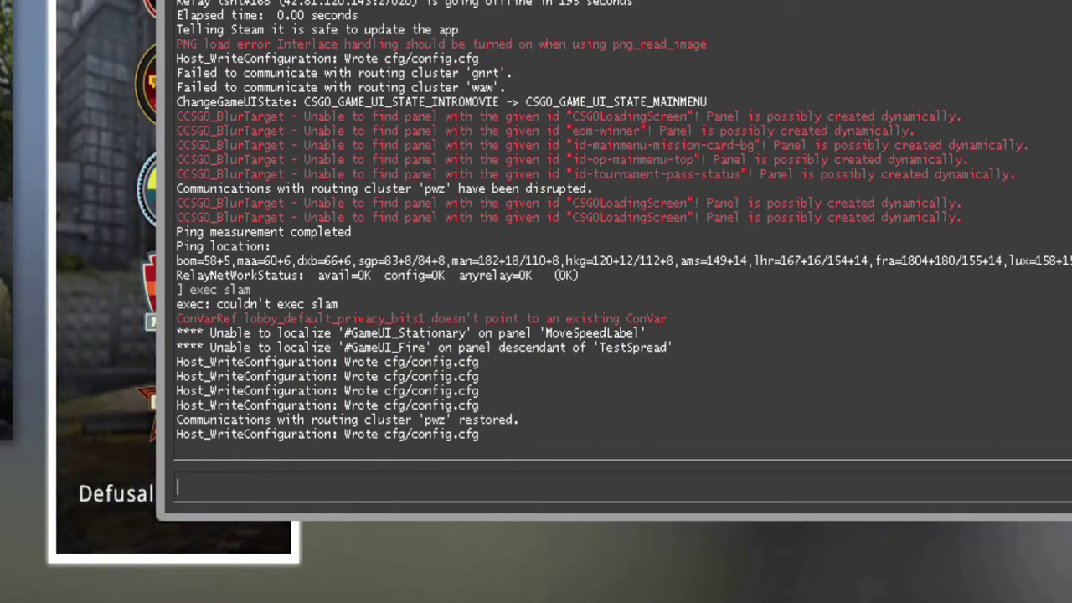
{"action": "type", "text": "e"}
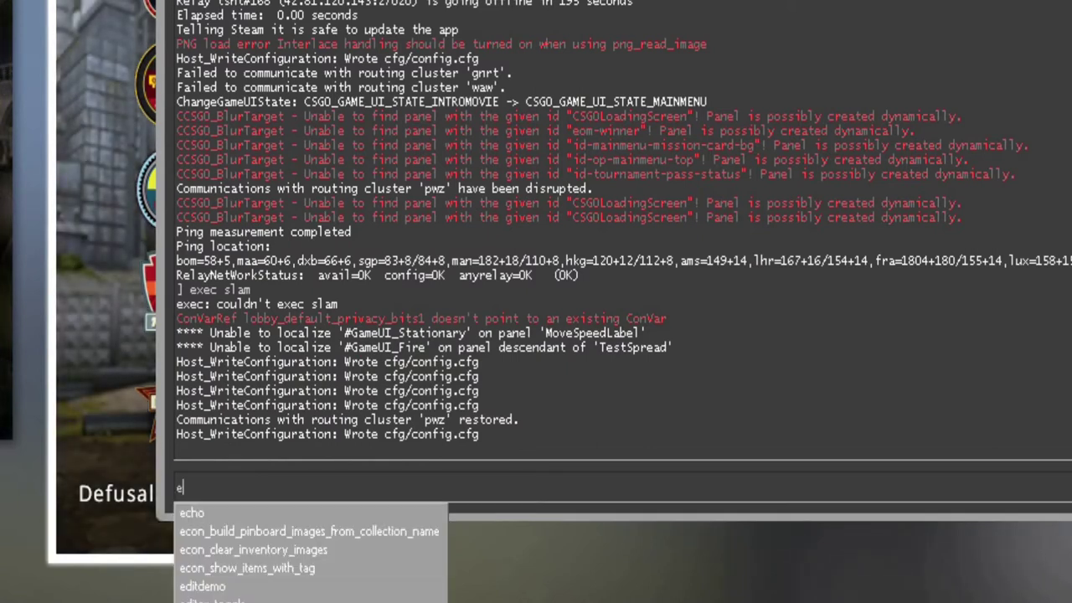
{"action": "type", "text": "xec"}
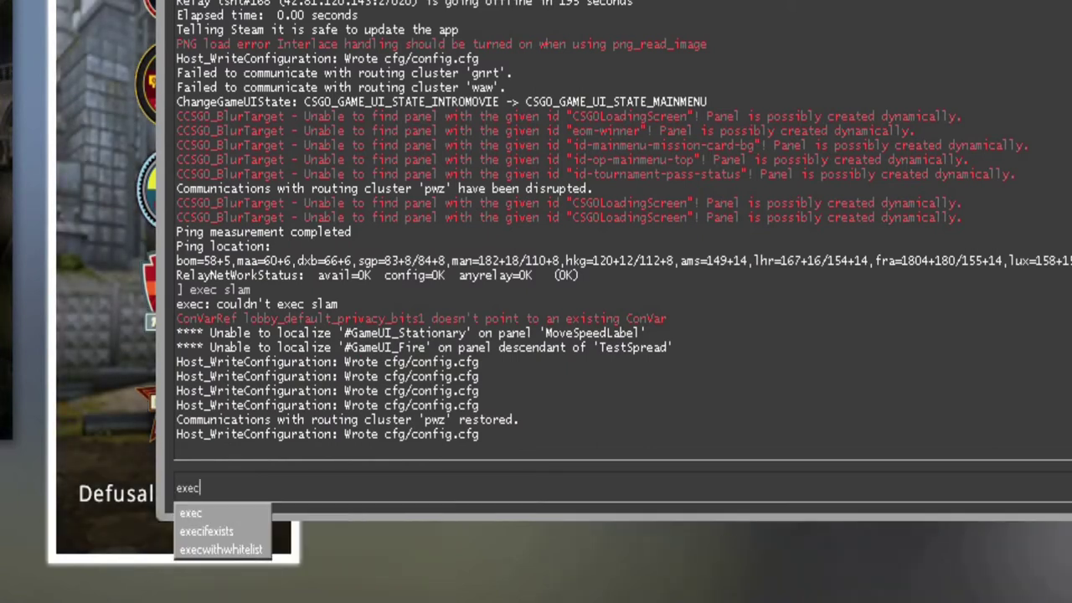
{"action": "type", "text": " slam"}
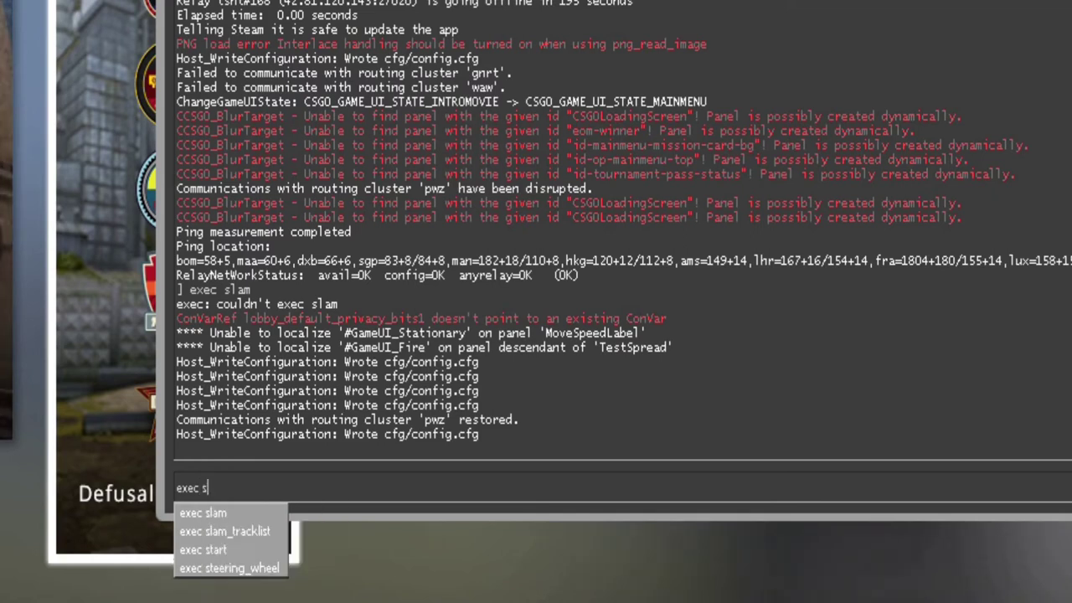
{"action": "key", "text": "Return"}
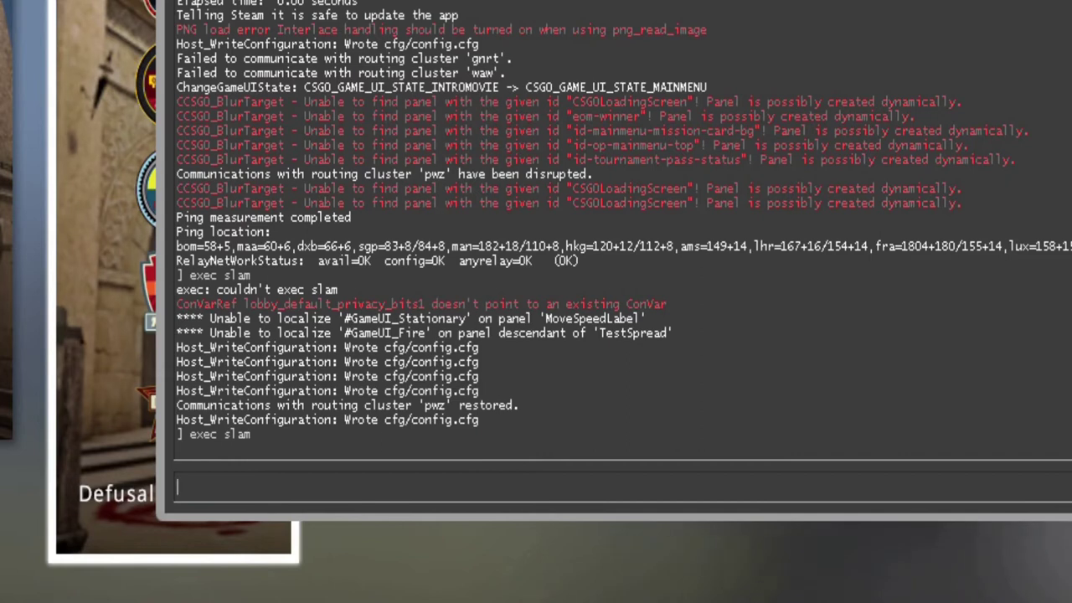
{"action": "type", "text": "la"}
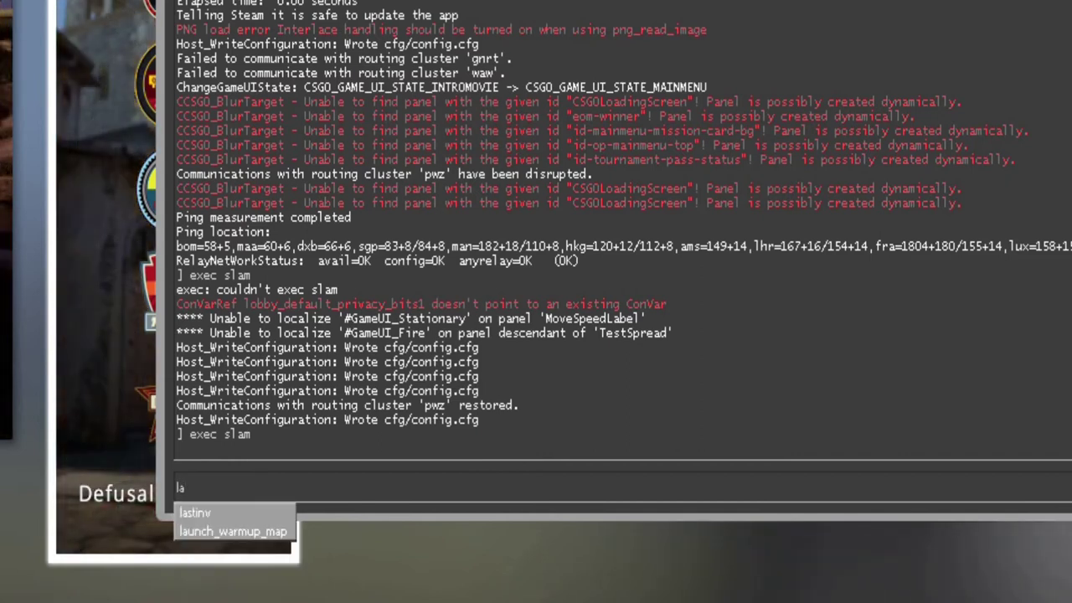
{"action": "key", "text": "Return"}
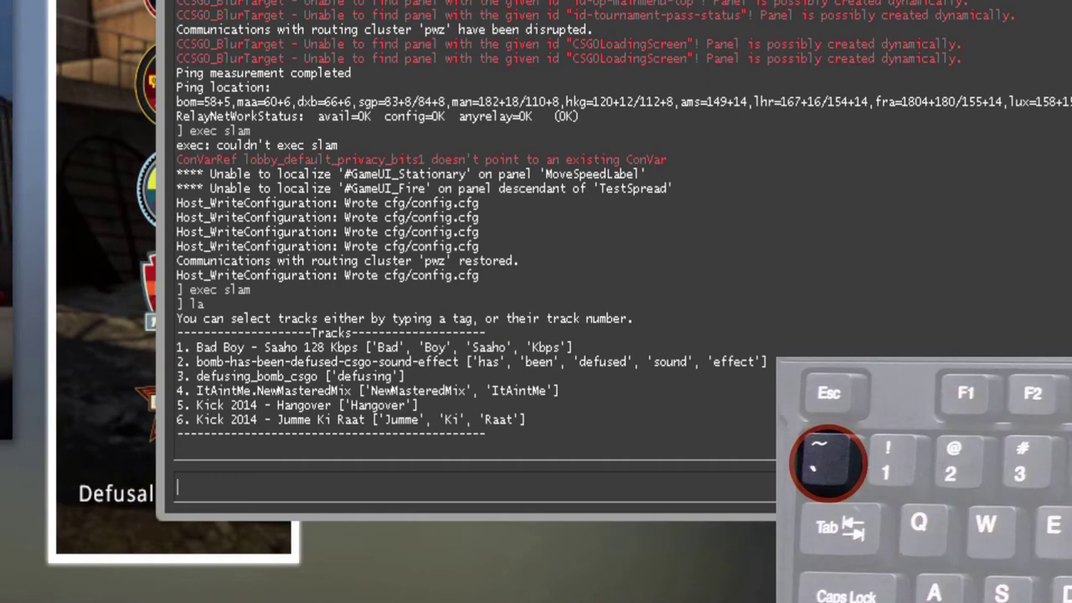
{"action": "key", "text": "Return"}
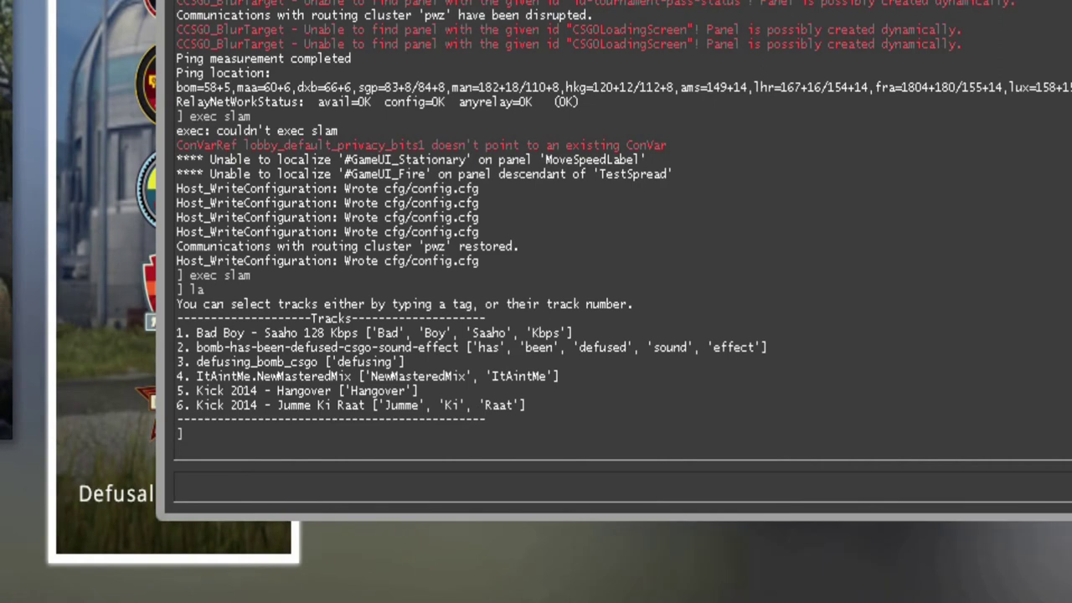
{"action": "key", "text": "grave"}
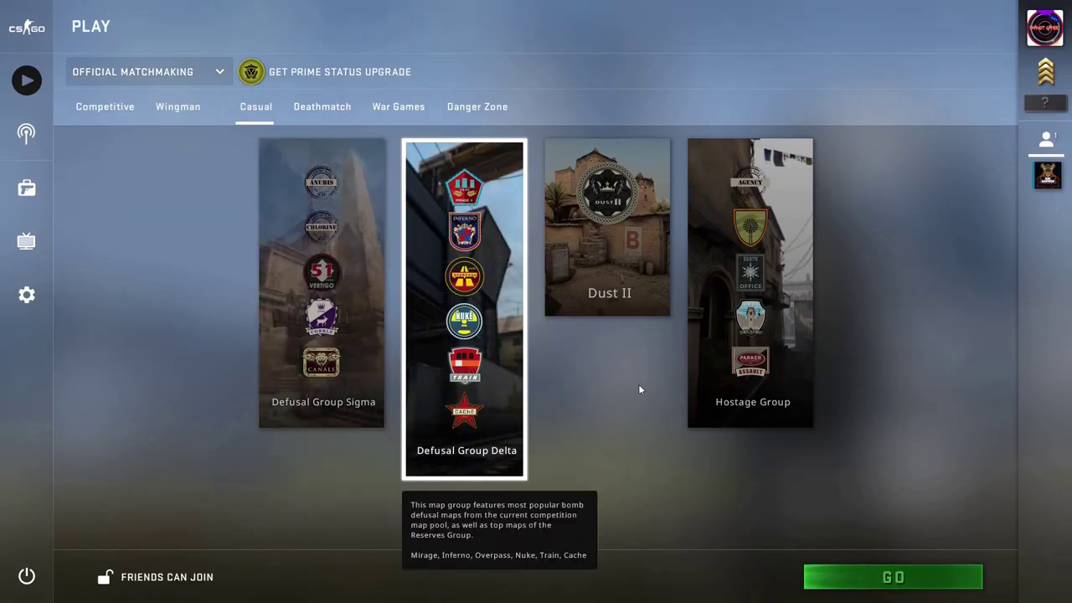
Queue a casual Defusal Group Delta match and pick Counter-Terrorists on Mirage
{"action": "left_click", "coordinate": [895, 577]}
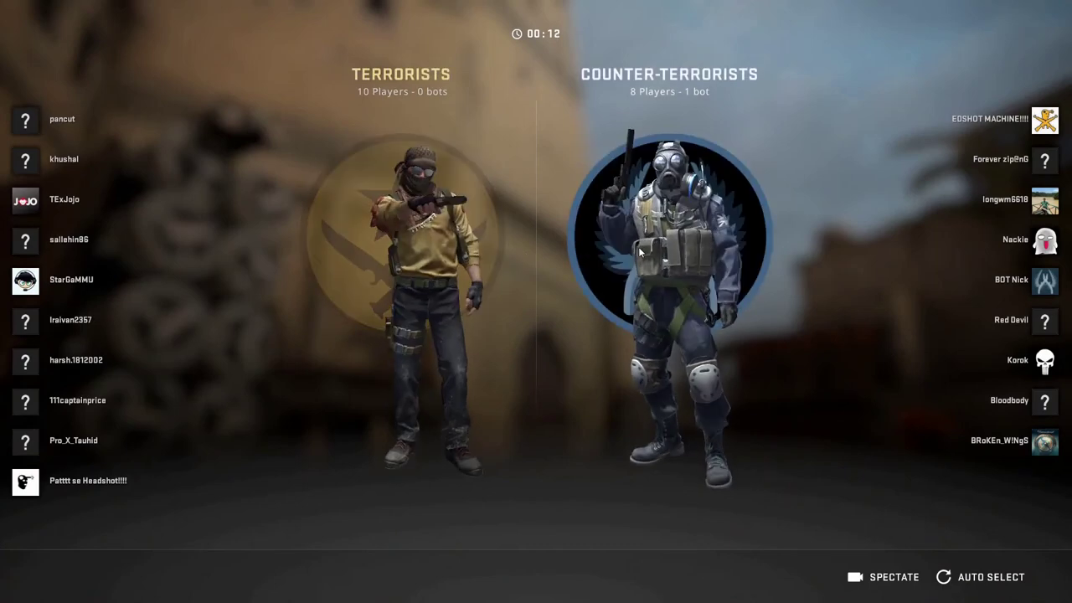
{"action": "left_click", "coordinate": [665, 293]}
{"action": "key", "text": "grave"}
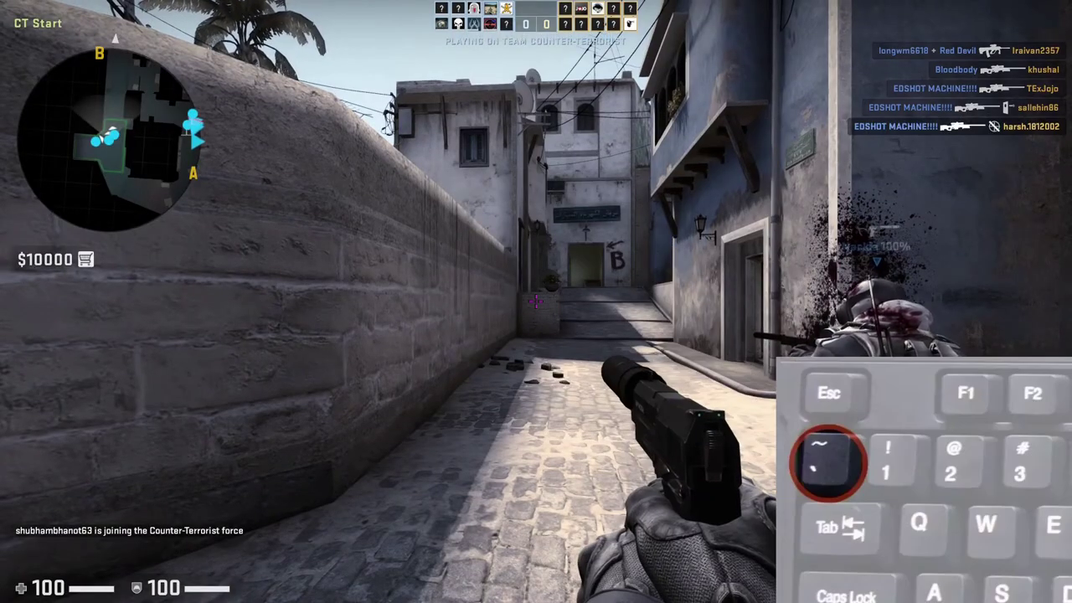
List tracks with la in the in-match console and load track 4, ItAintMe.NewMasteredMix
{"action": "key", "text": "grave"}
{"action": "type", "text": "la"}
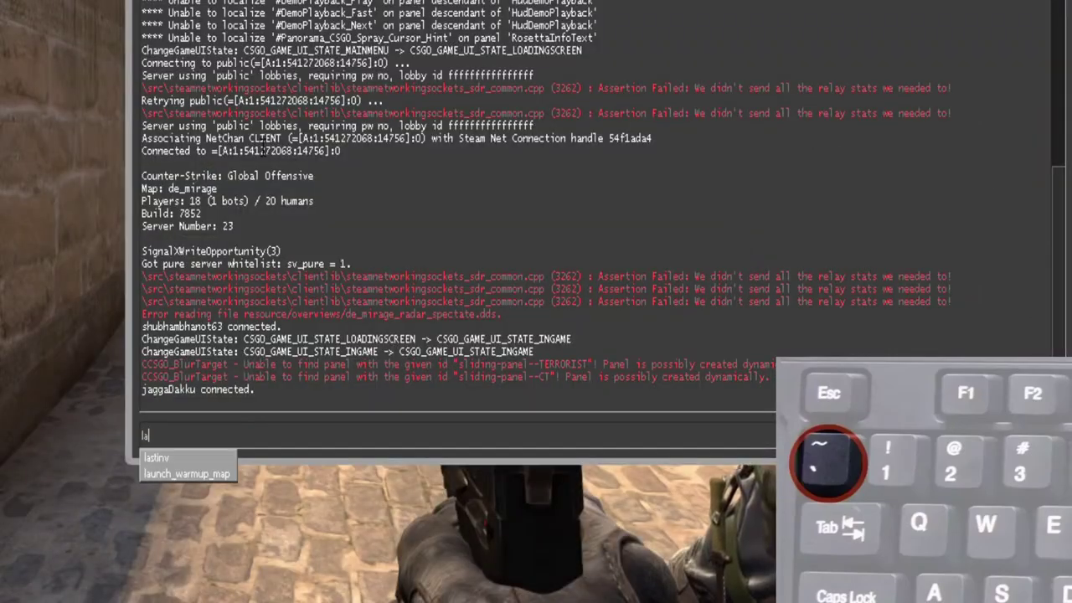
{"action": "key", "text": "Return"}
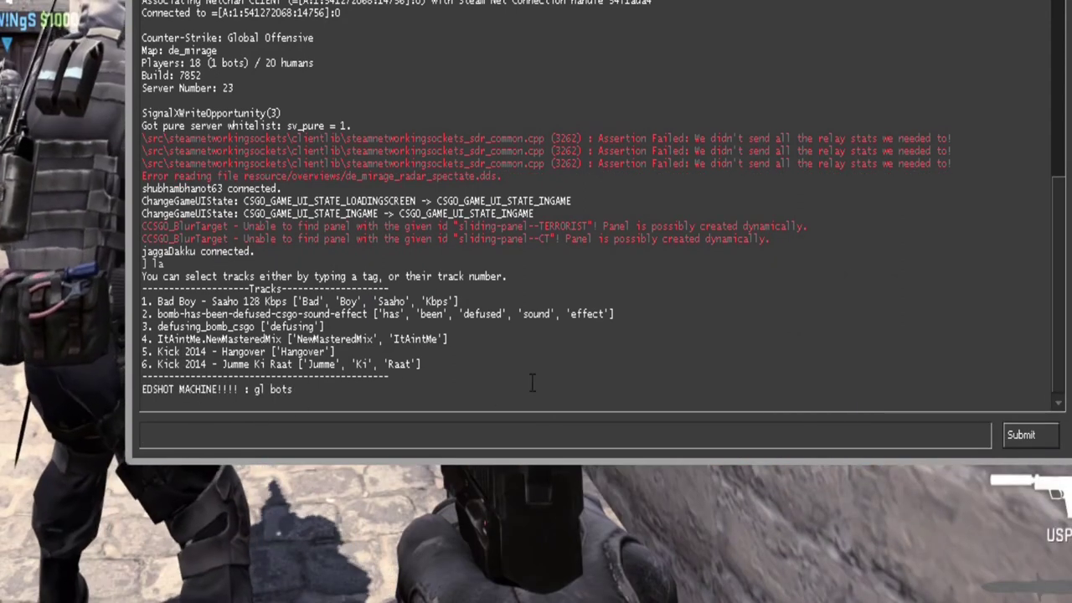
{"action": "key", "text": "Return"}
{"action": "type", "text": "4"}
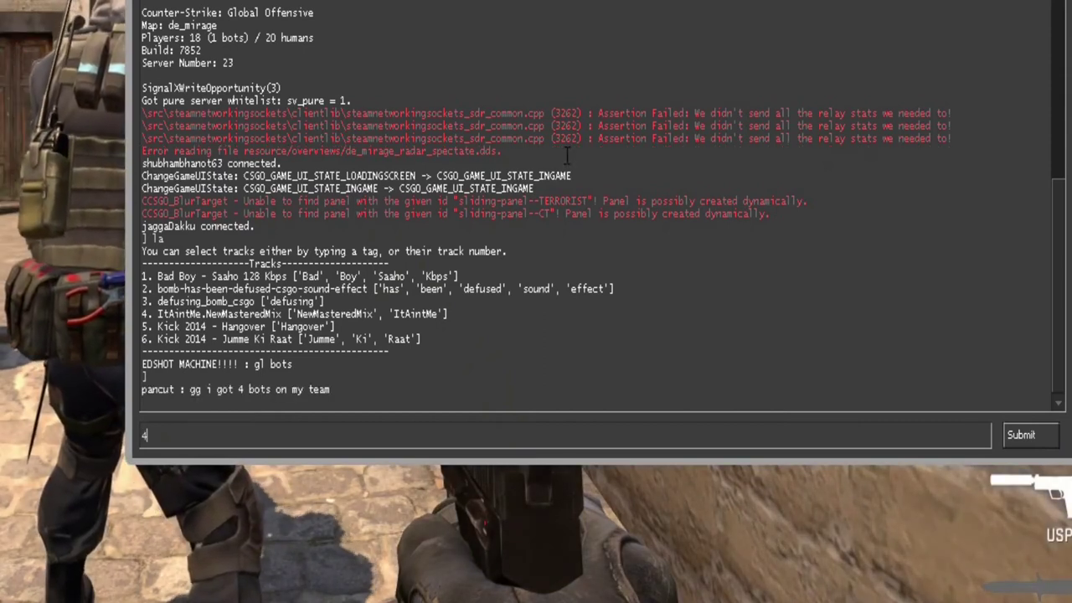
{"action": "key", "text": "Return"}
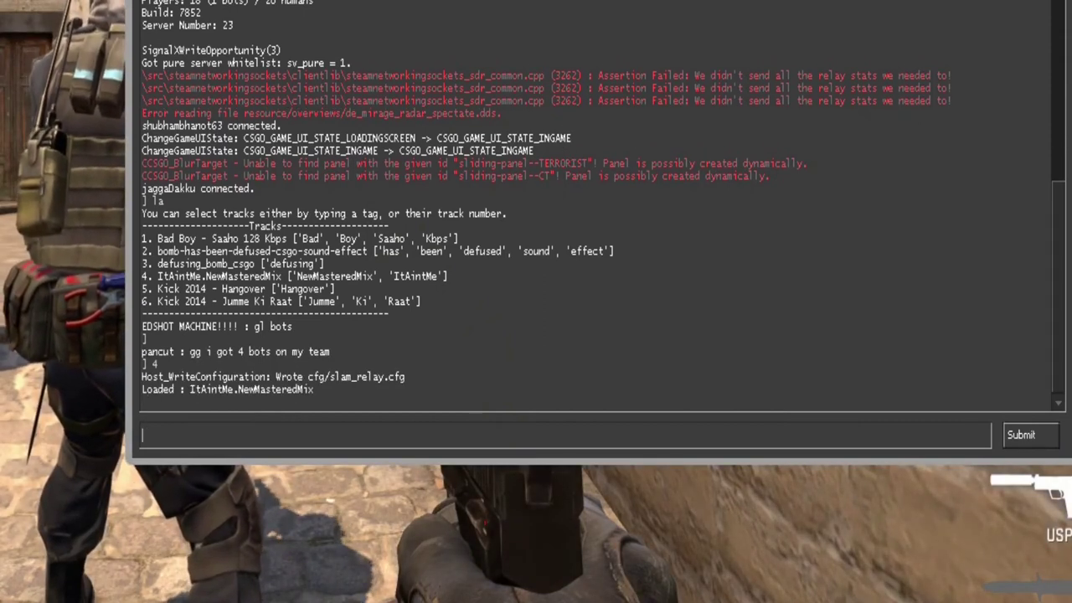
{"action": "key", "text": "grave"}
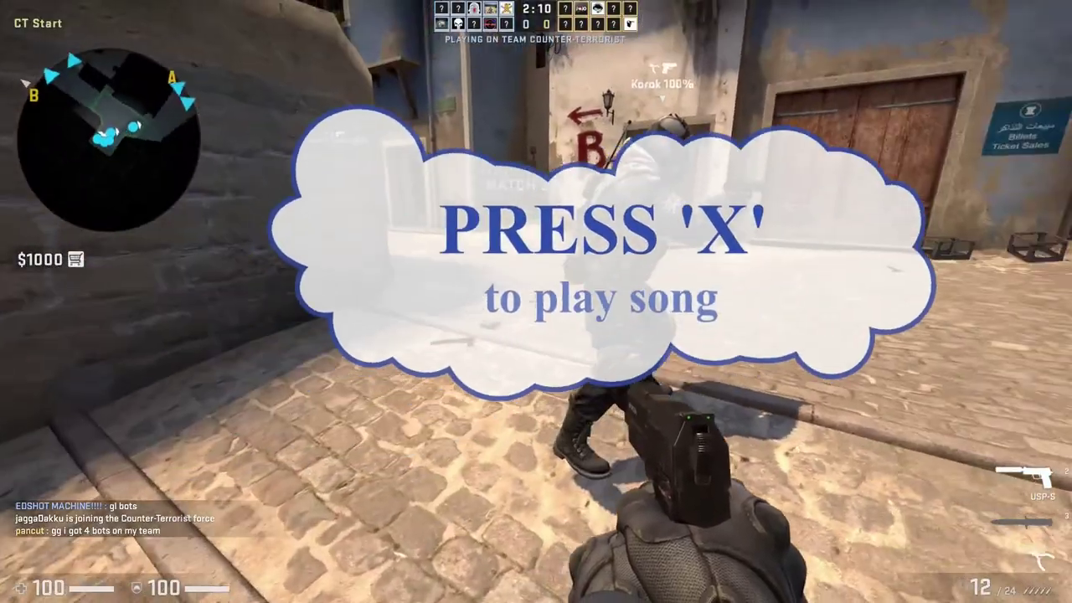